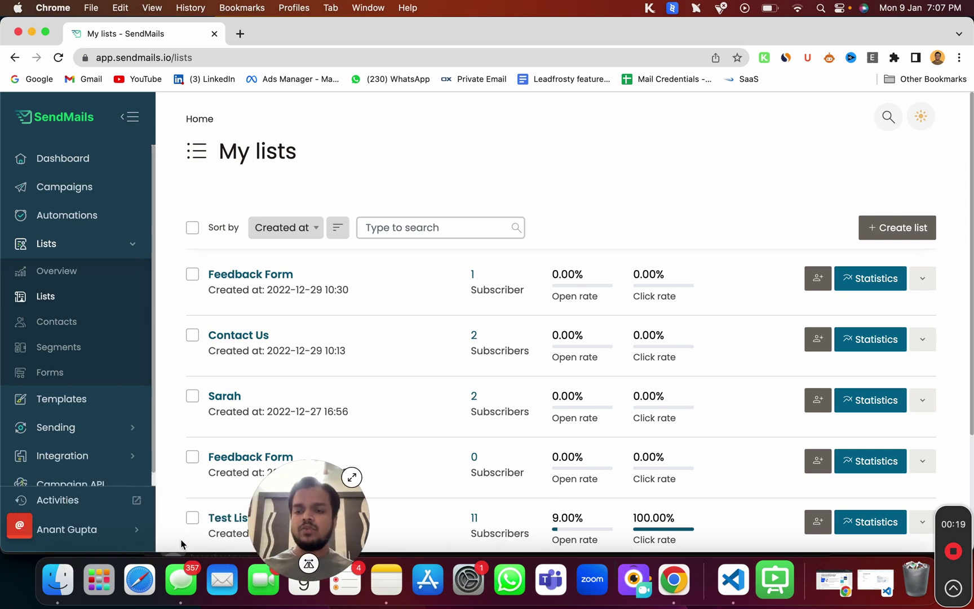
# Step: Review the contact information on the account profile
pyautogui.click(137, 538)
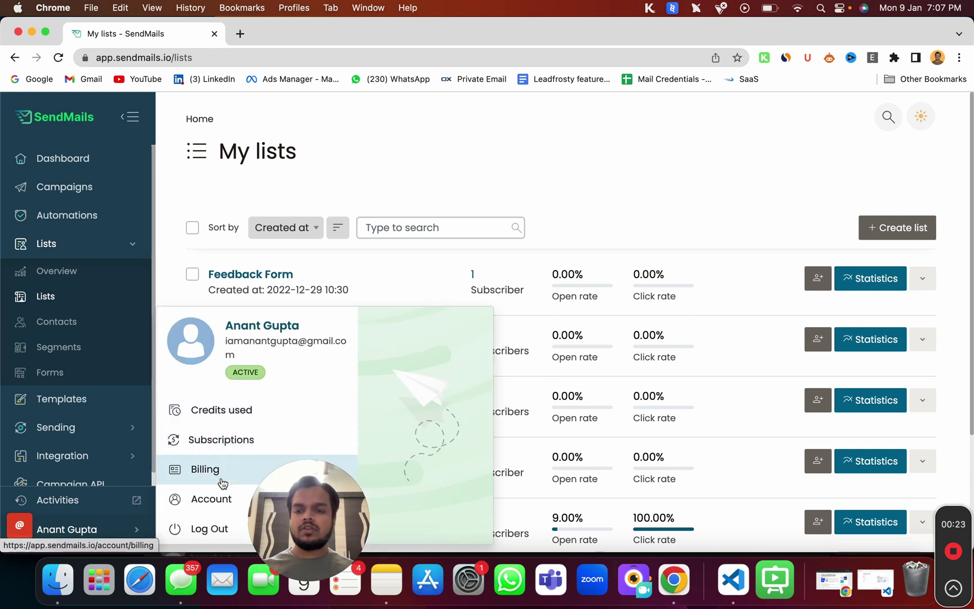
pyautogui.click(199, 498)
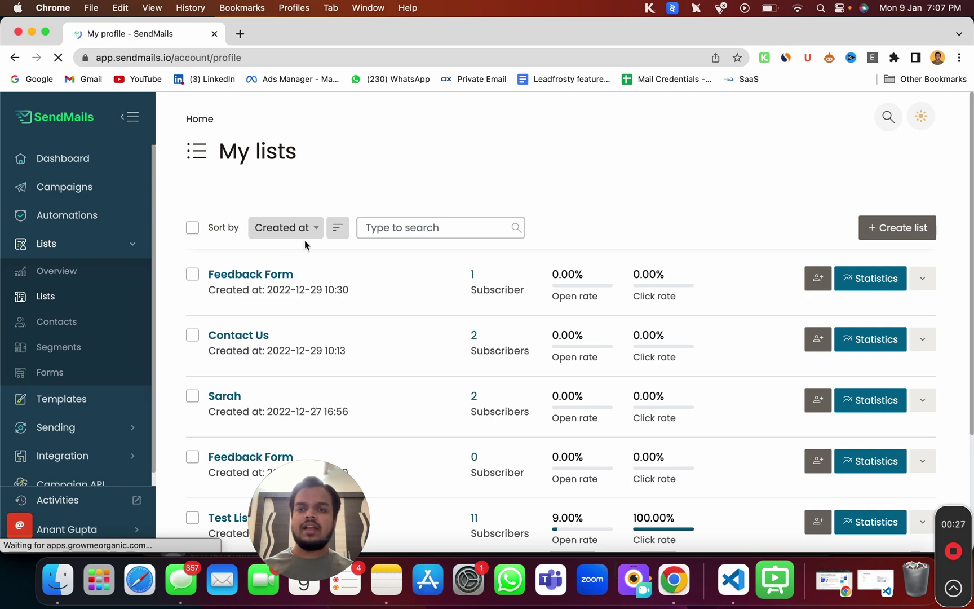
pyautogui.click(335, 217)
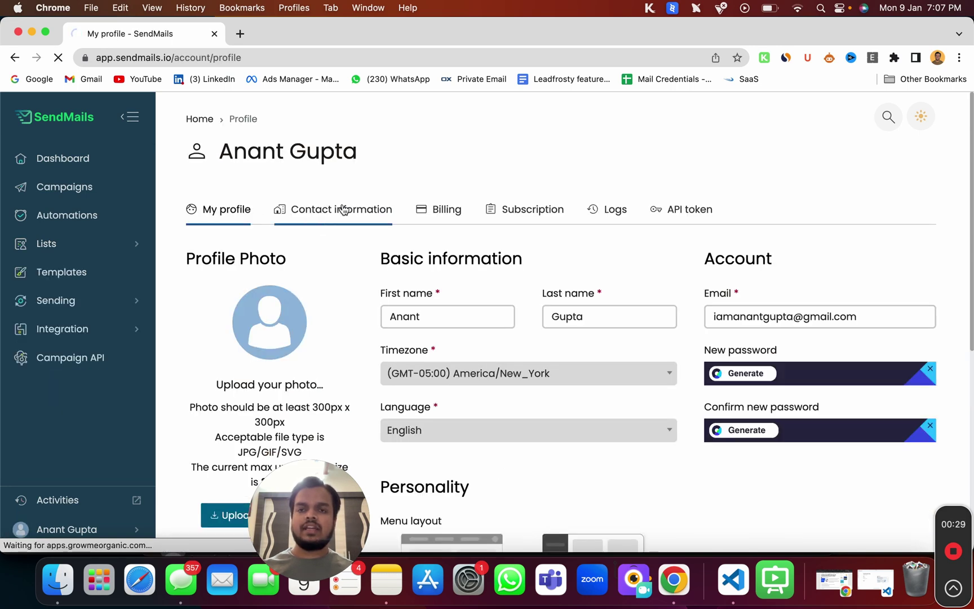
pyautogui.scroll(-3, 434, 316)
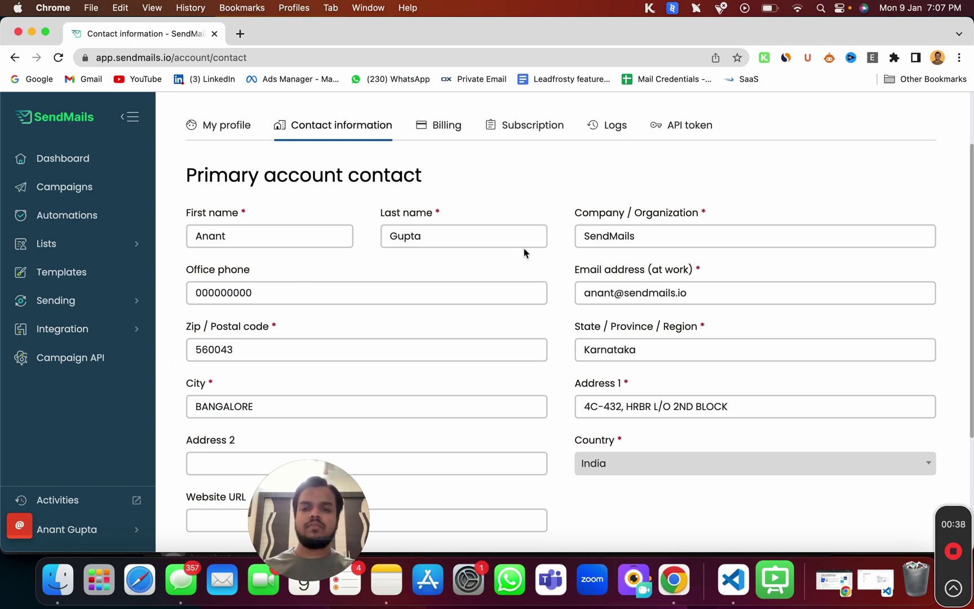
pyautogui.scroll(3, 524, 248)
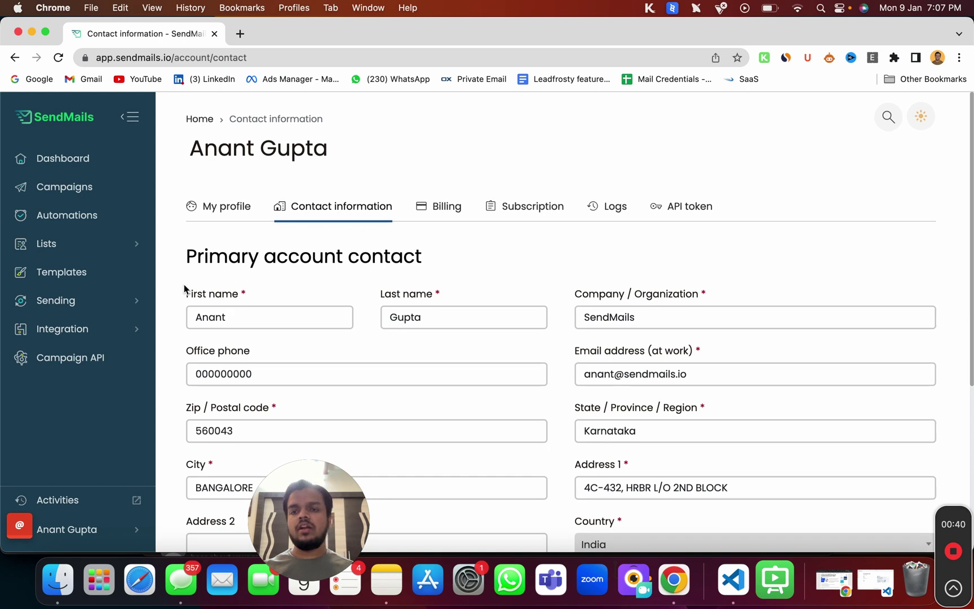
# Step: From the Lists overview, start a new list with the name field active
pyautogui.click(45, 244)
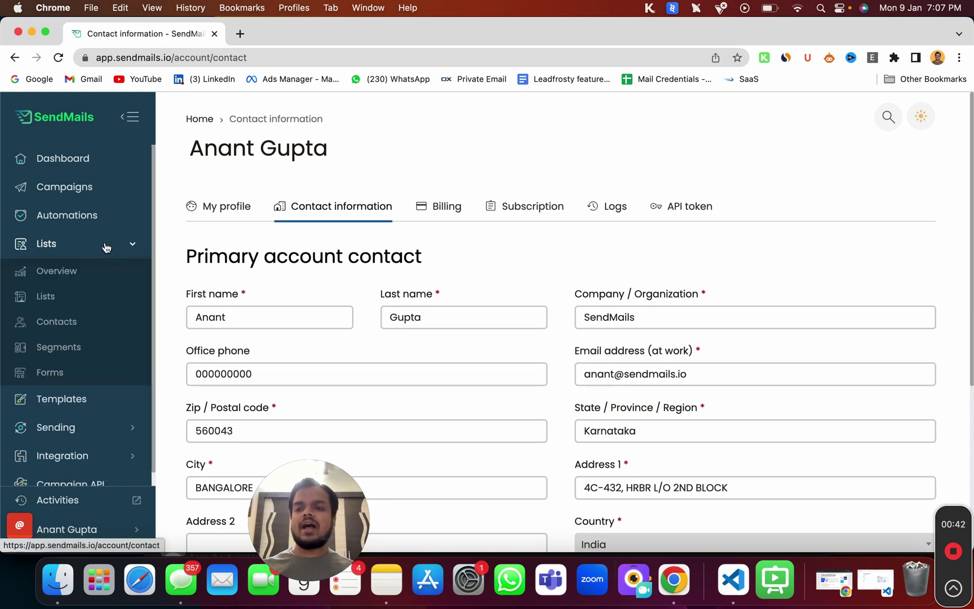
pyautogui.click(46, 296)
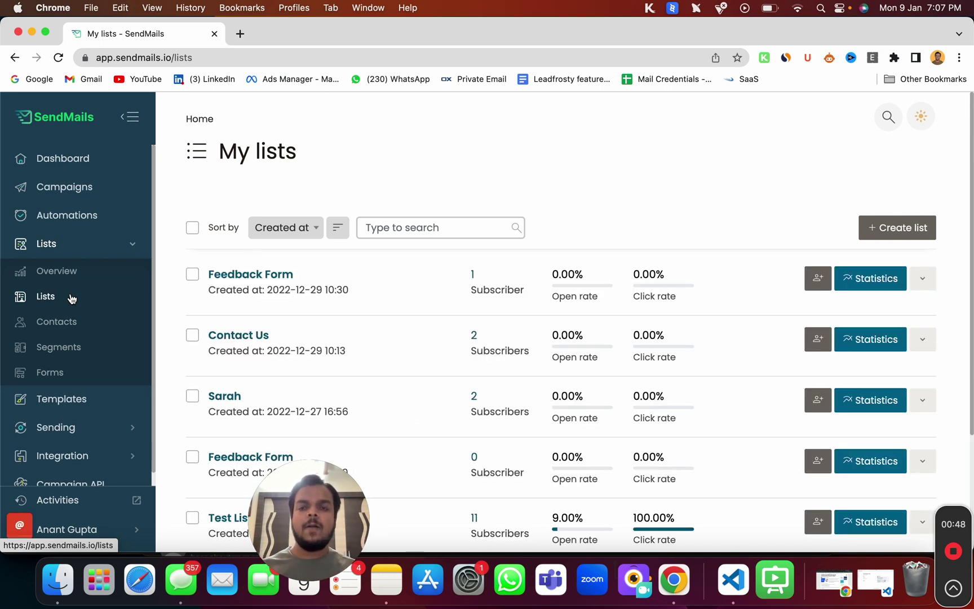
pyautogui.click(894, 229)
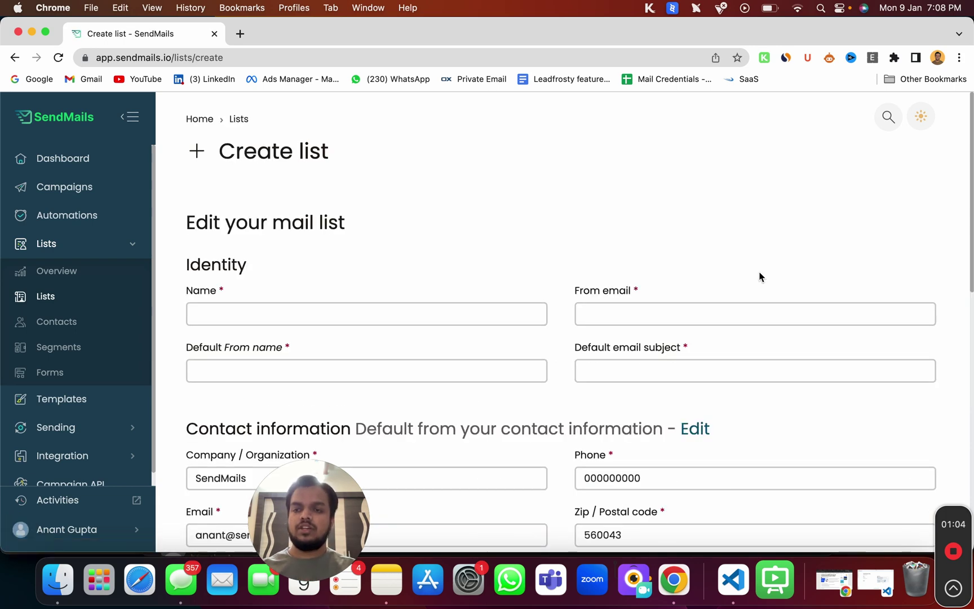
pyautogui.click(433, 319)
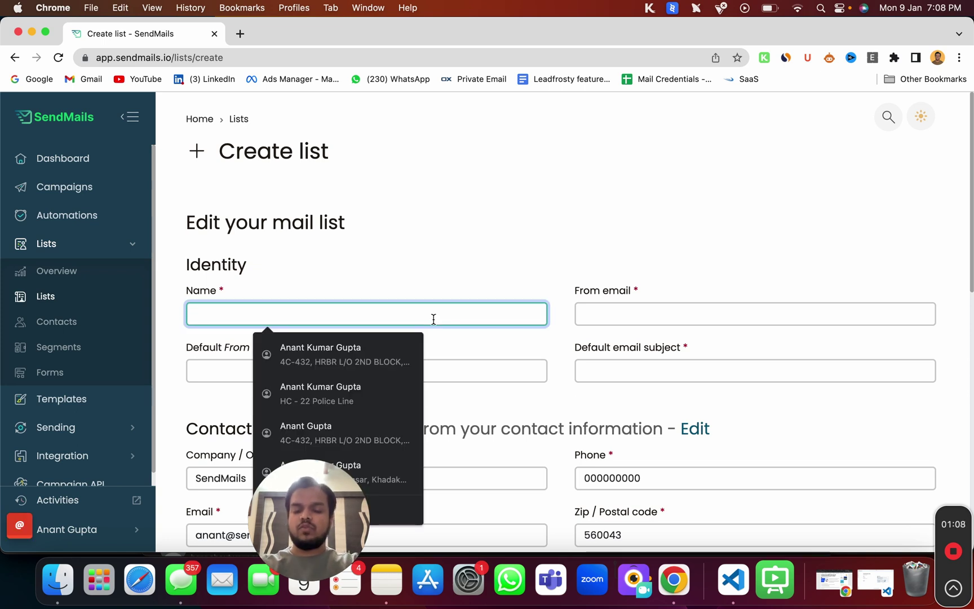
pyautogui.write('New Generic List')
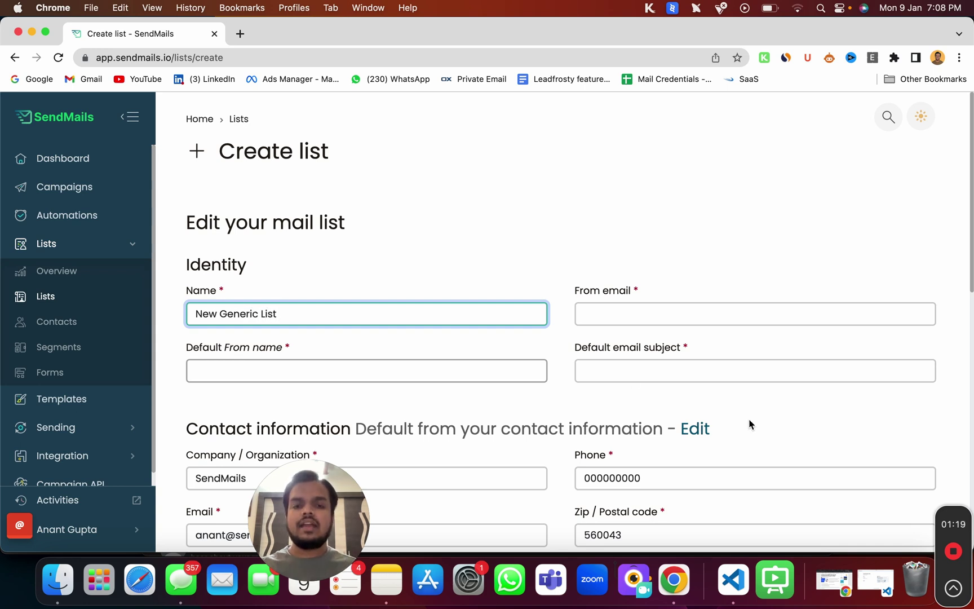
# Step: Enter the From email using the suggested domain, the default sender name, and subject 'Hey there'
pyautogui.click(722, 313)
pyautogui.click(640, 354)
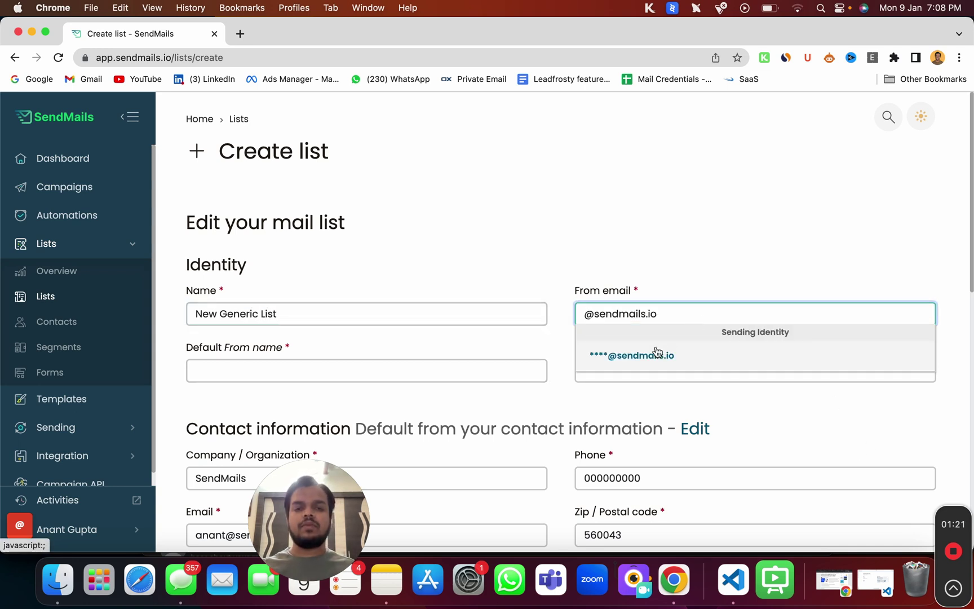
pyautogui.click(587, 314)
pyautogui.click(390, 370)
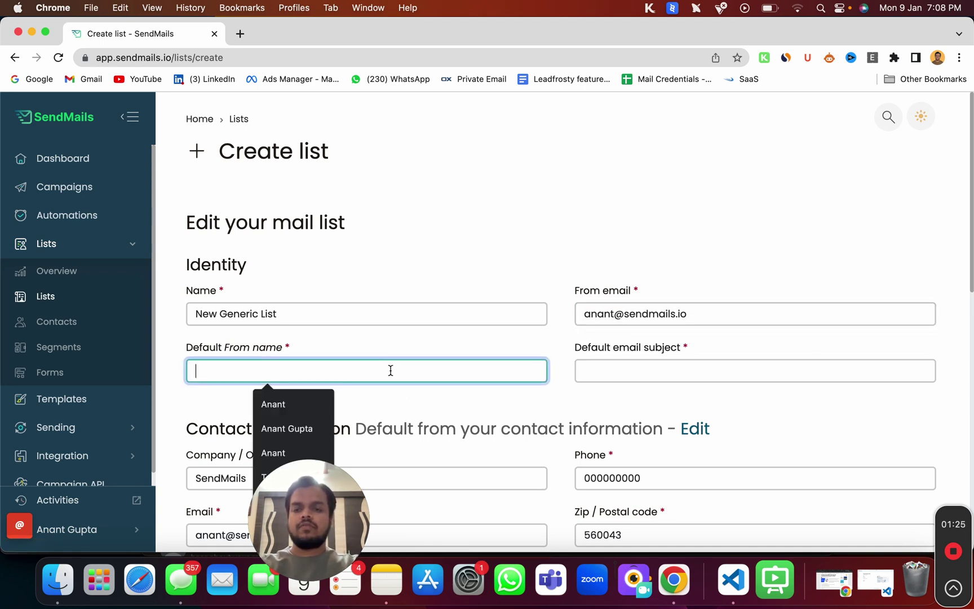
pyautogui.write('Gupt')
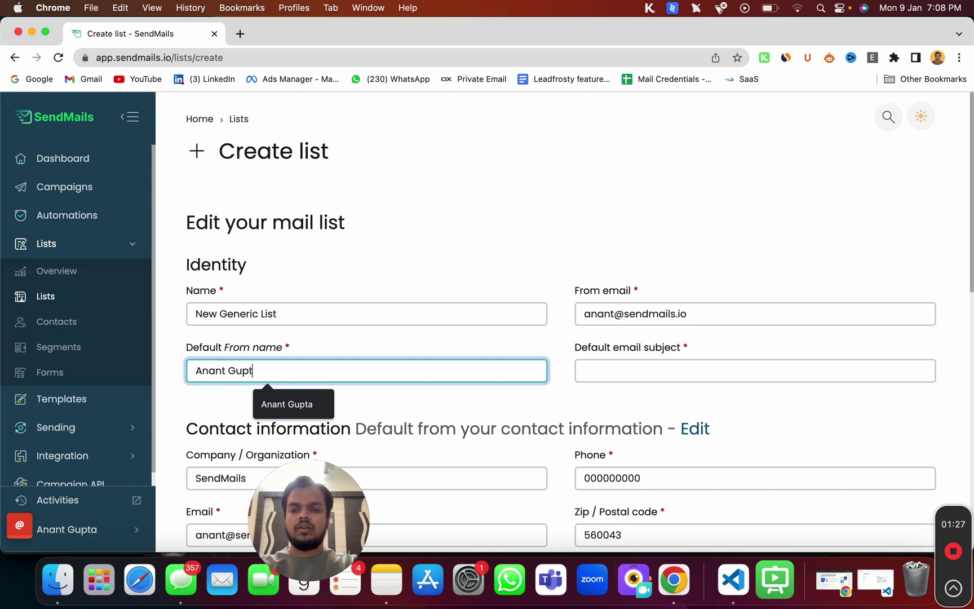
pyautogui.write('a')
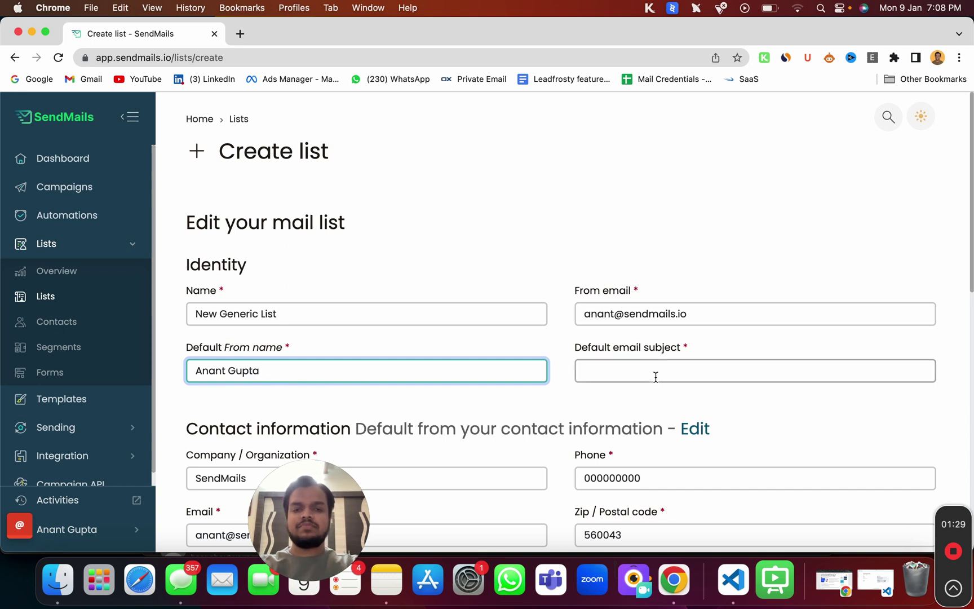
pyautogui.click(684, 371)
pyautogui.write('Hey there')
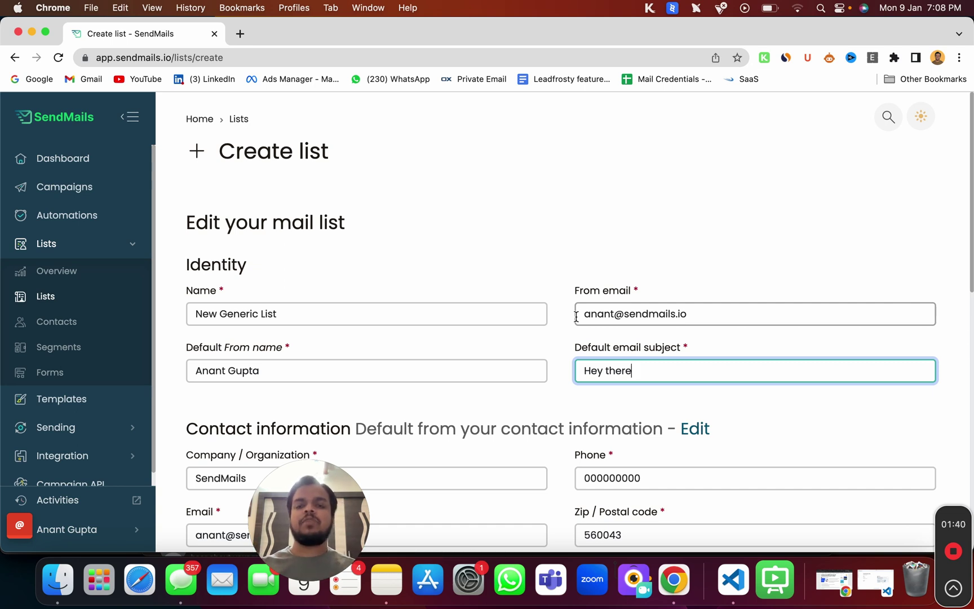
pyautogui.click(540, 262)
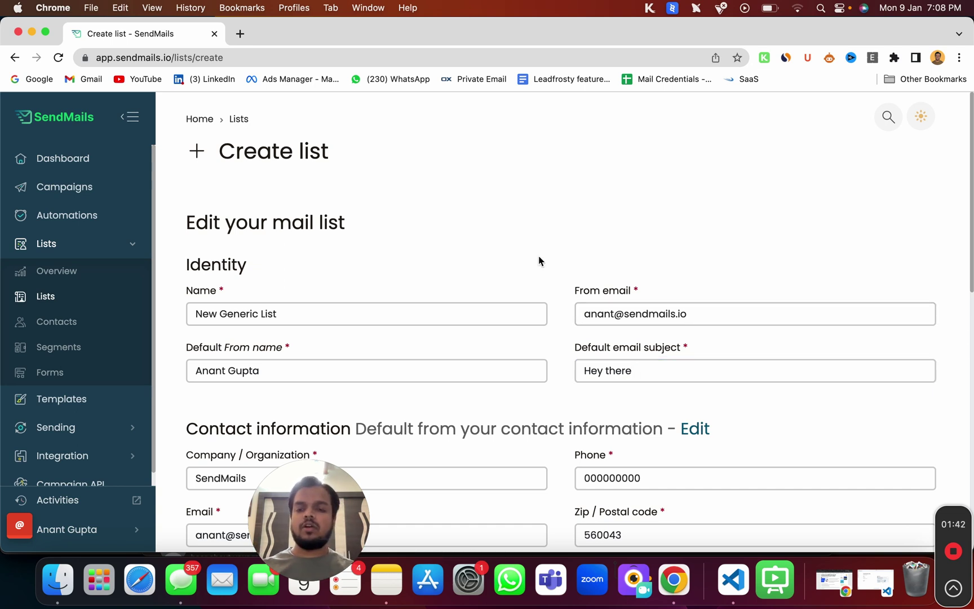
pyautogui.scroll(-5, 532, 263)
pyautogui.click(192, 298)
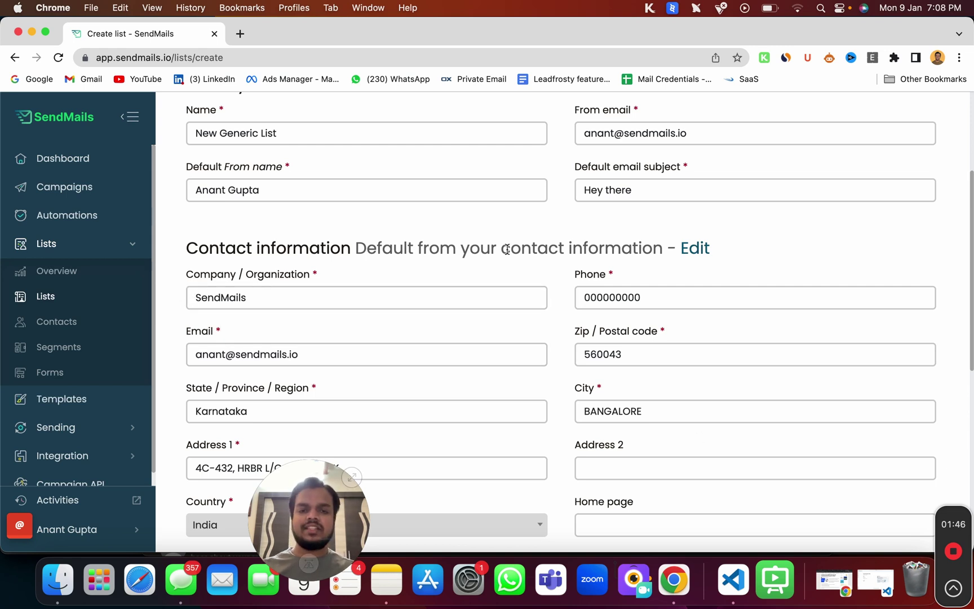
pyautogui.scroll(-4, 382, 395)
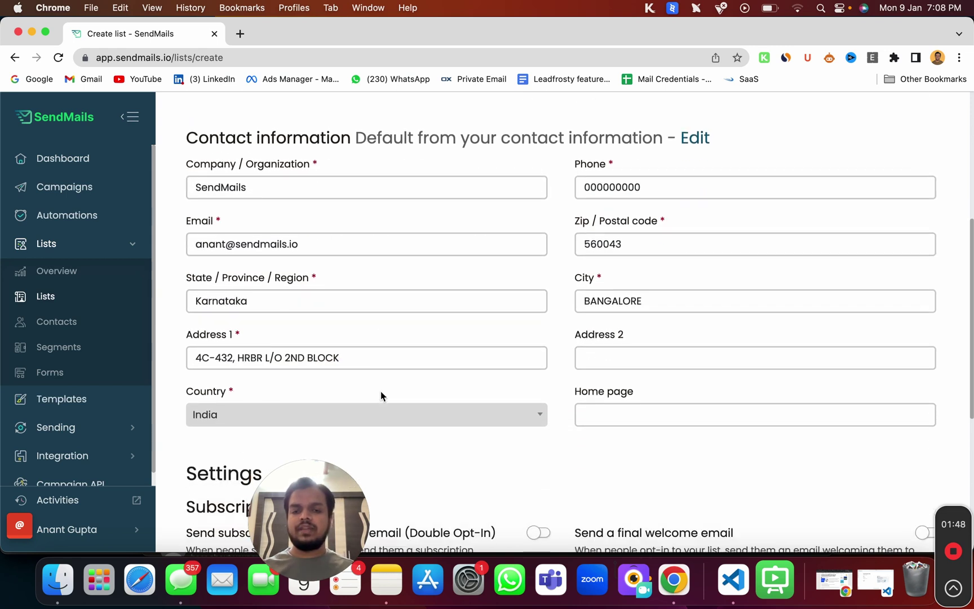
pyautogui.scroll(-4, 382, 394)
pyautogui.scroll(-2, 382, 395)
pyautogui.scroll(-1, 381, 395)
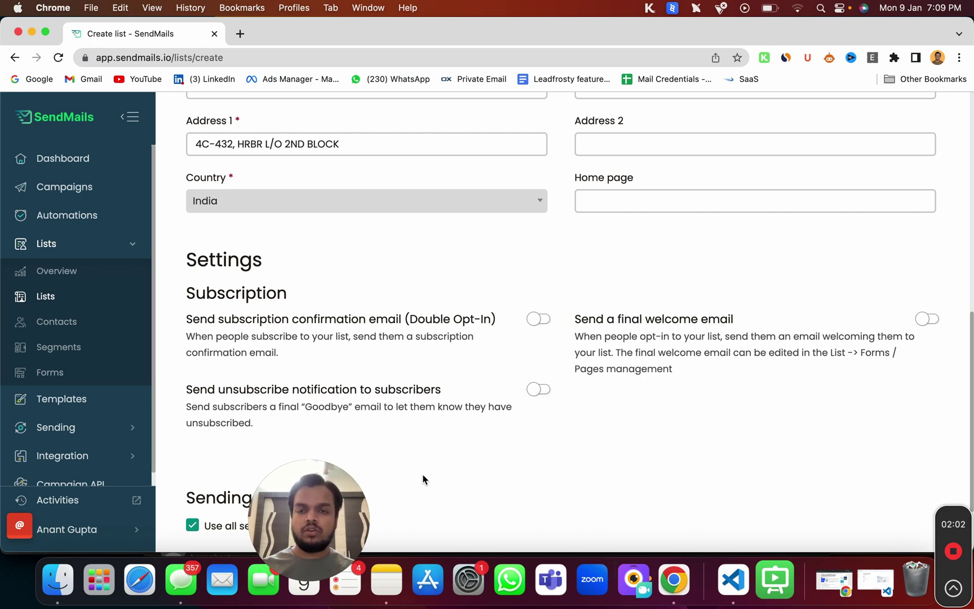
pyautogui.scroll(-2, 424, 480)
pyautogui.scroll(-2, 423, 479)
pyautogui.scroll(-1, 424, 457)
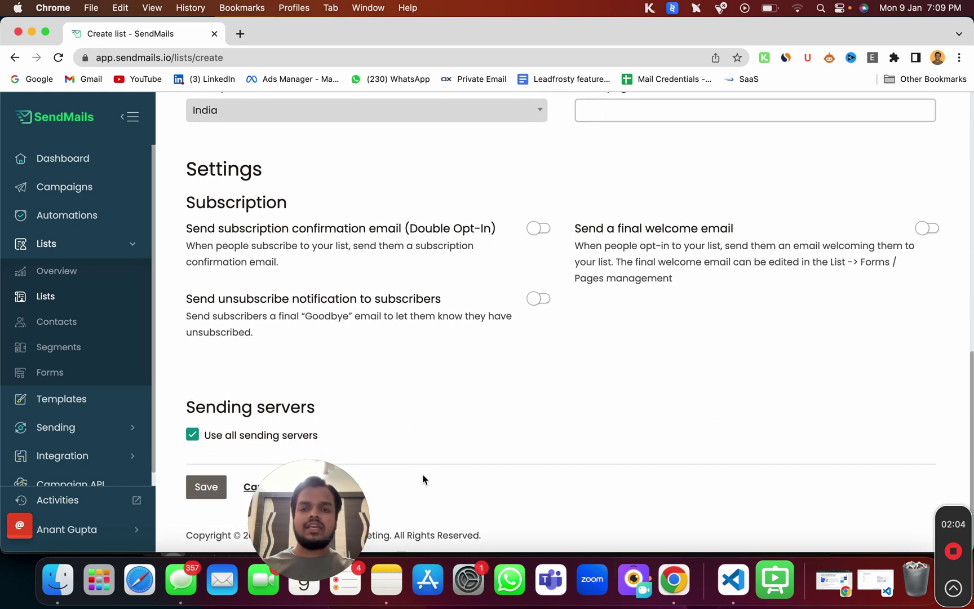
# Step: Submit the Create list form to save 'New Generic List'
pyautogui.click(205, 490)
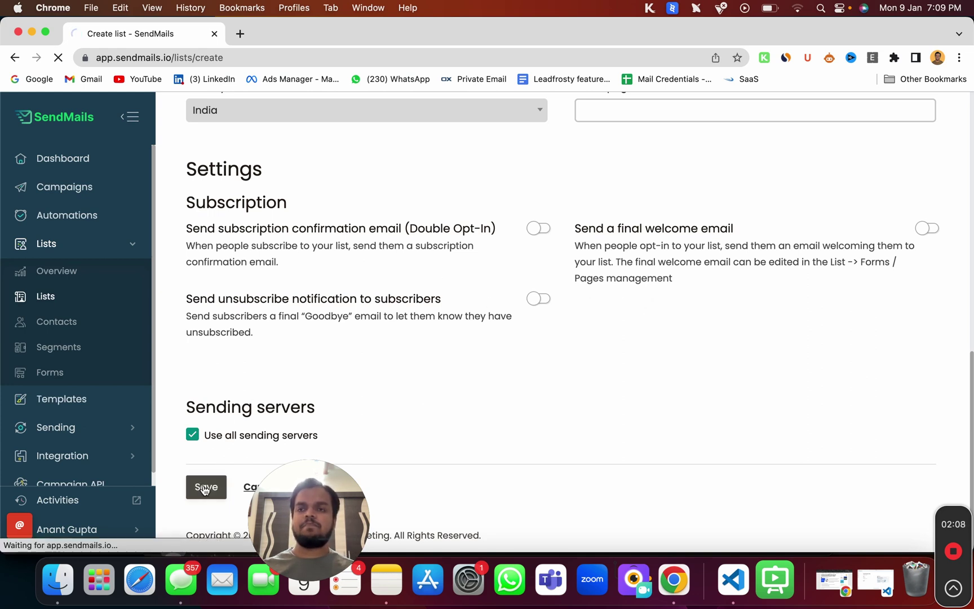